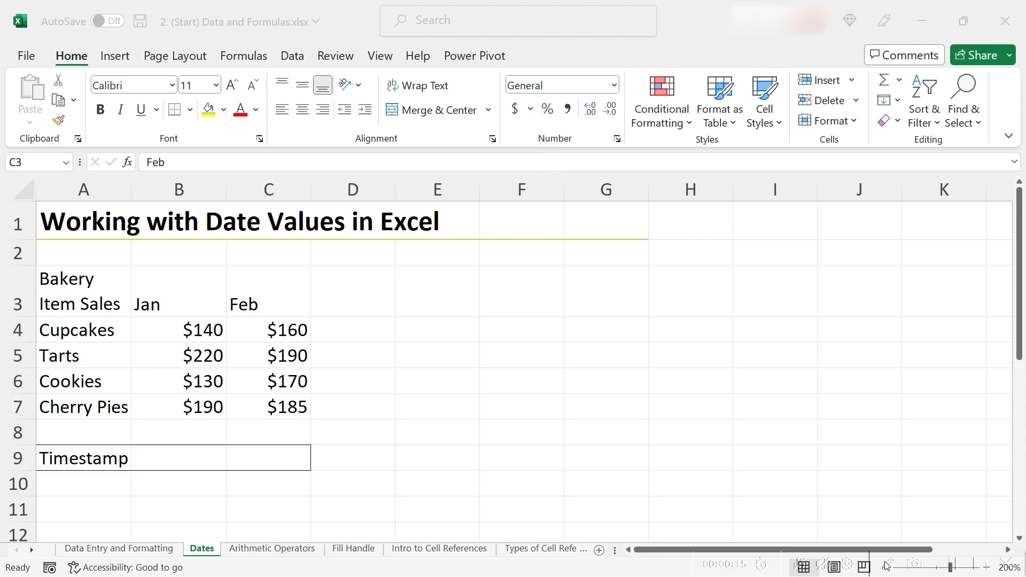
Enter the date 1/1/2023 in cell B3 above the January sales.
left_click(179, 282)
left_click(179, 283)
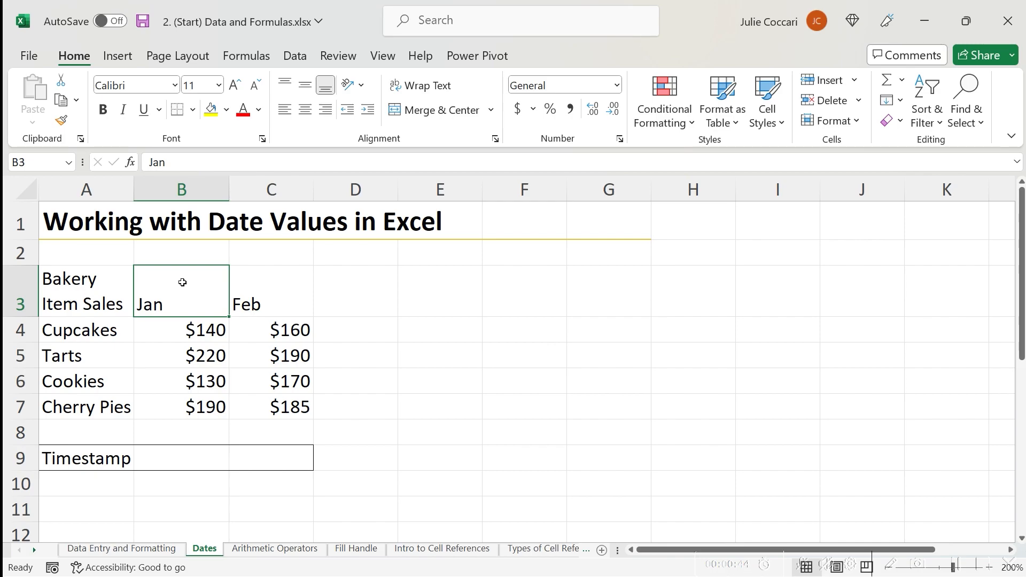
type("1")
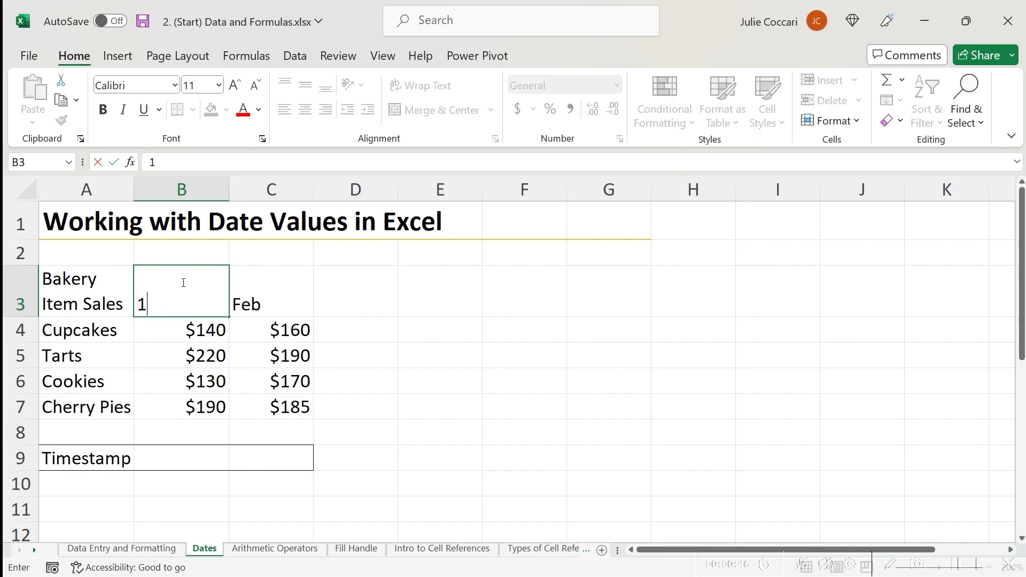
type("/1/2023")
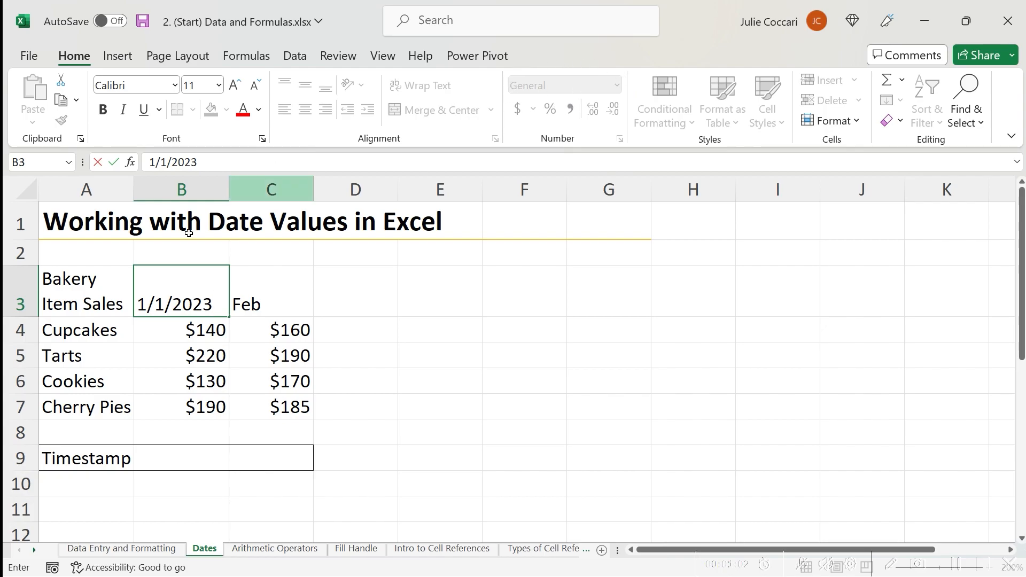
key("ctrl+Return")
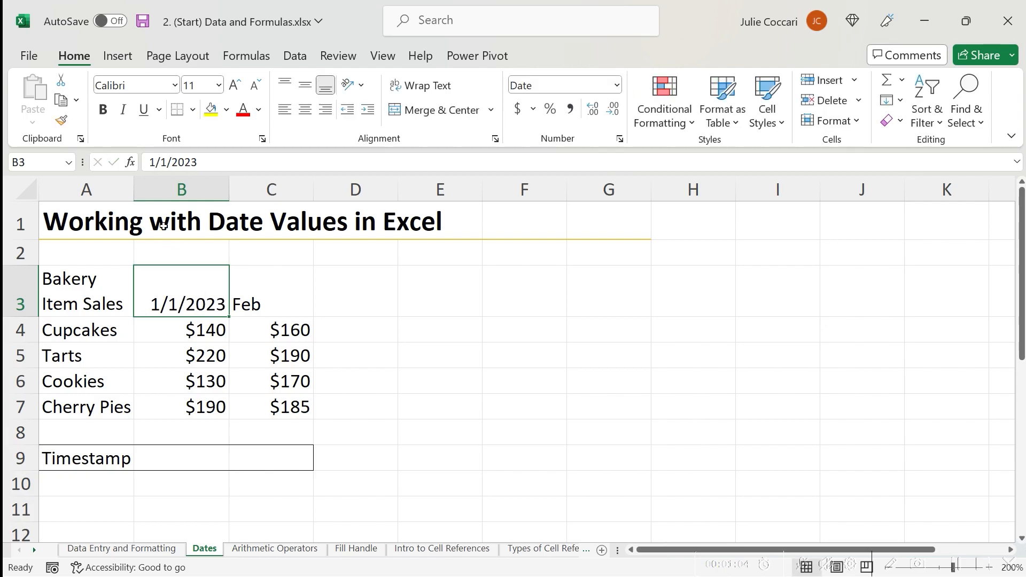
Open the full number formats for B3 and apply the March-12 date type.
left_click(902, 554)
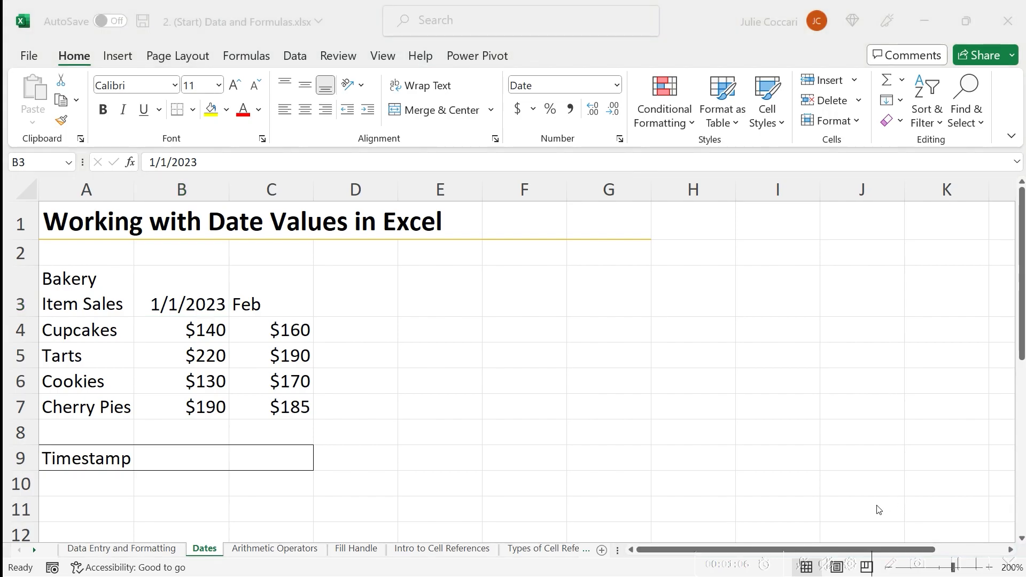
left_click_drag(544, 180, 531, 98)
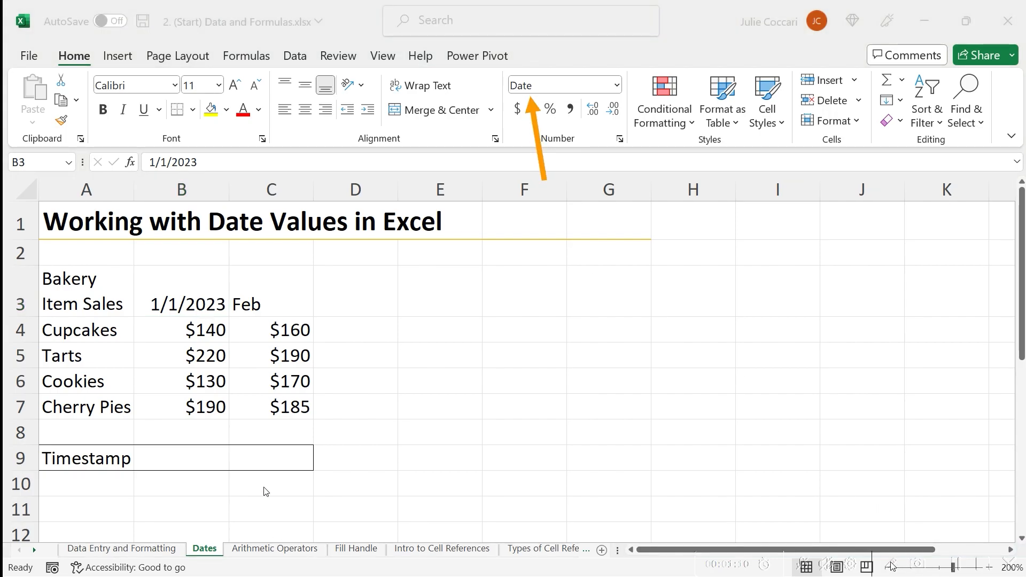
left_click(200, 305)
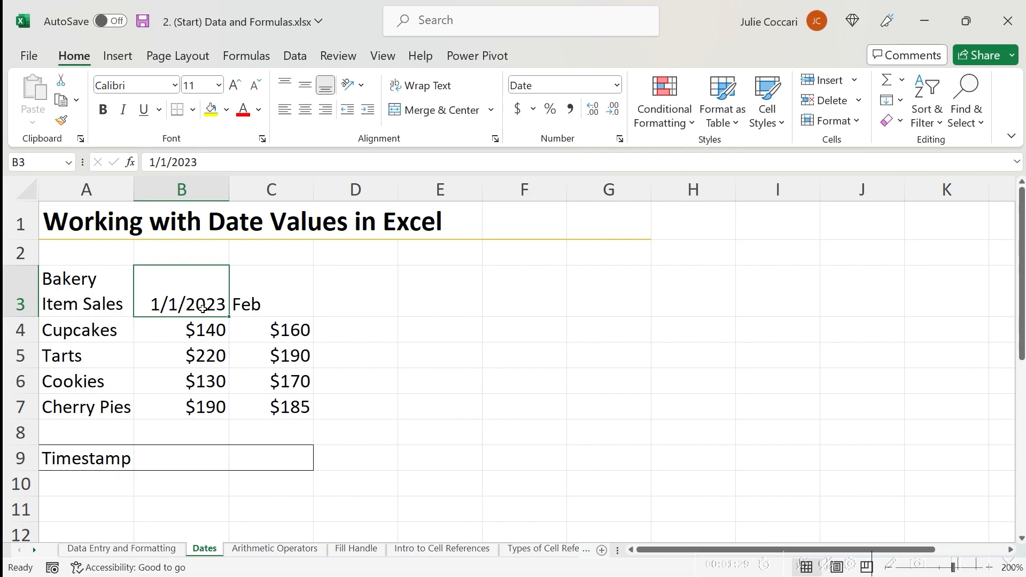
left_click(617, 85)
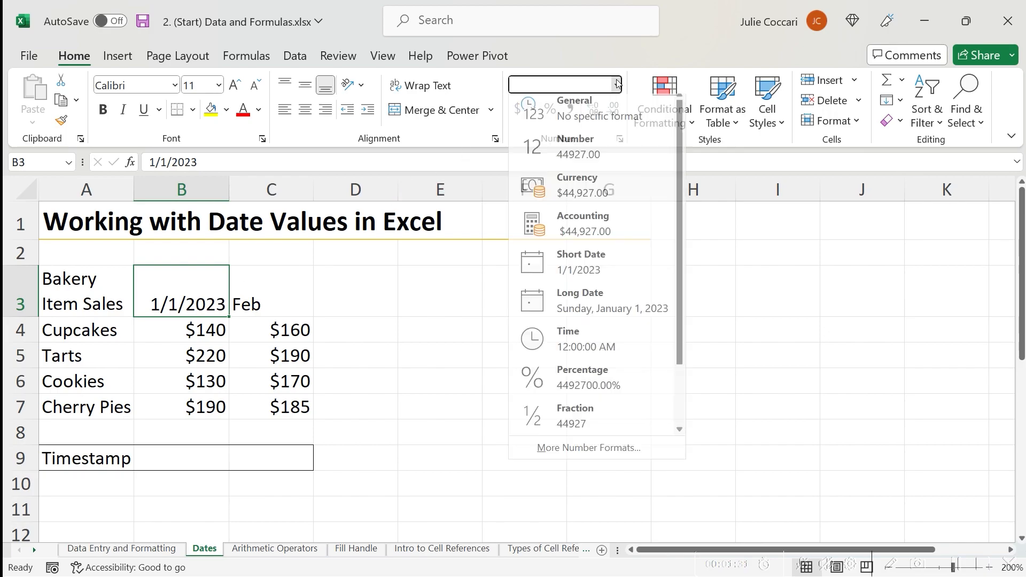
left_click(554, 453)
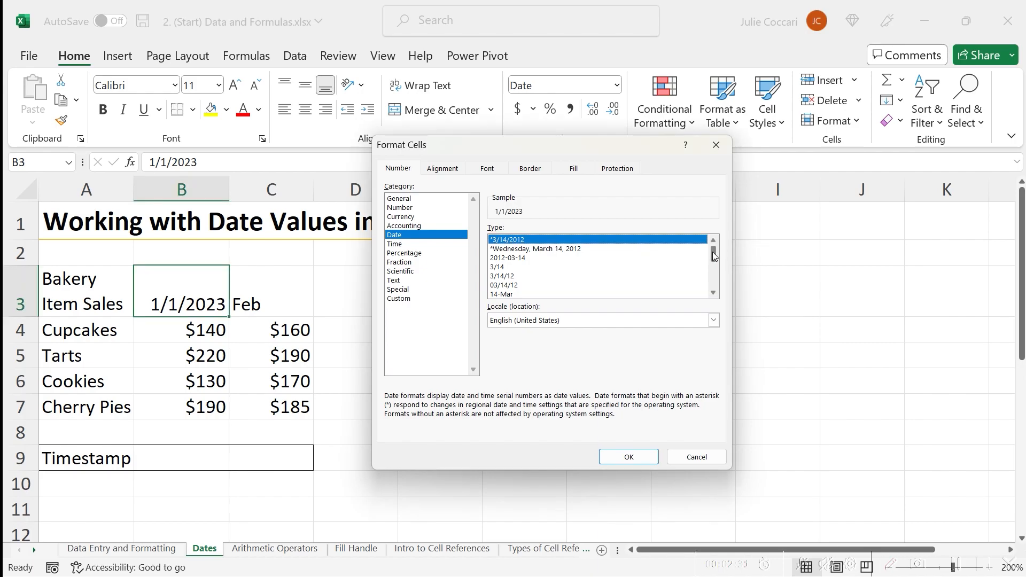
left_click_drag(715, 256, 715, 270)
left_click(517, 275)
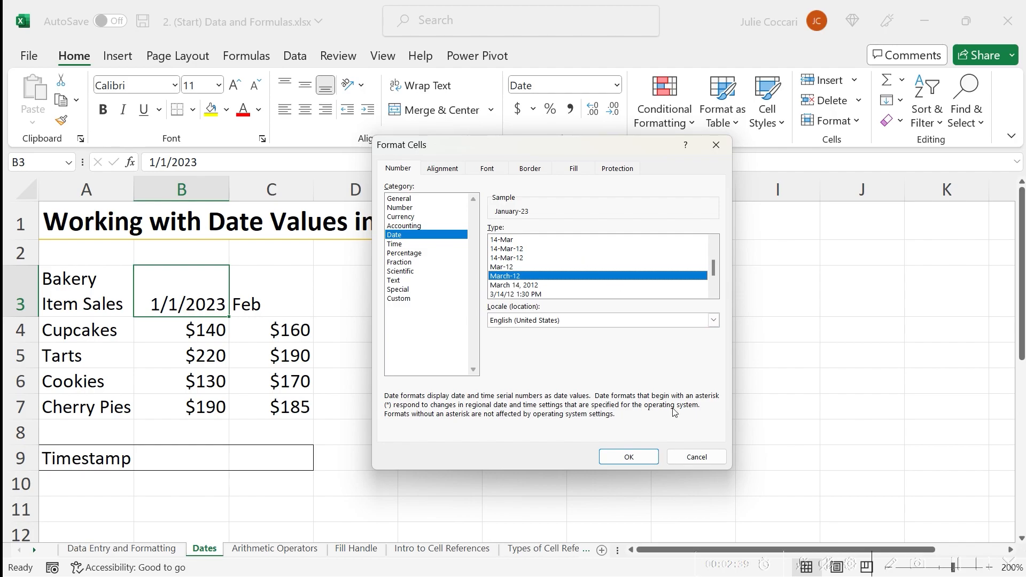
left_click(629, 457)
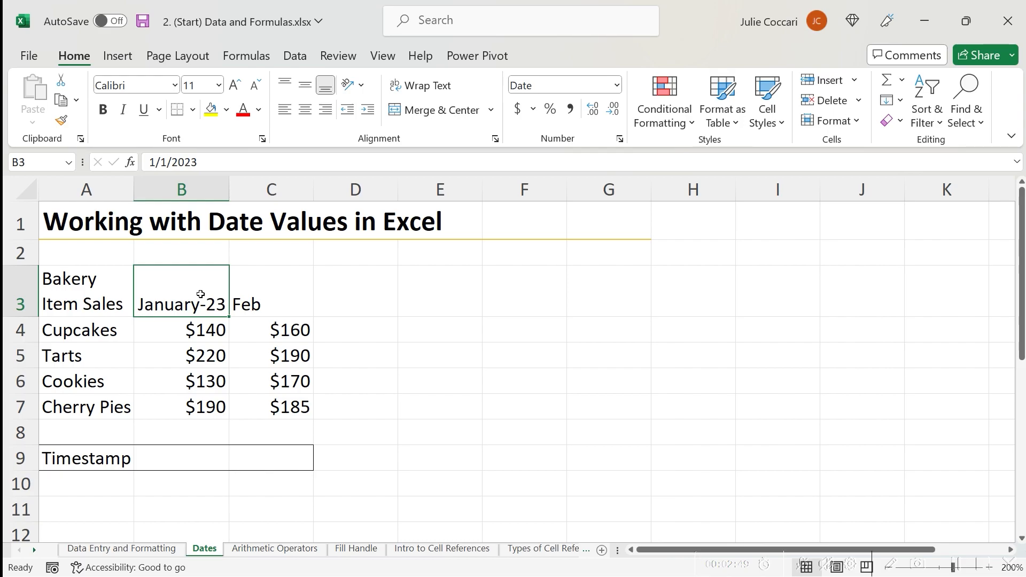
Enter the date 2/1/2023 in cell C3.
key("Right")
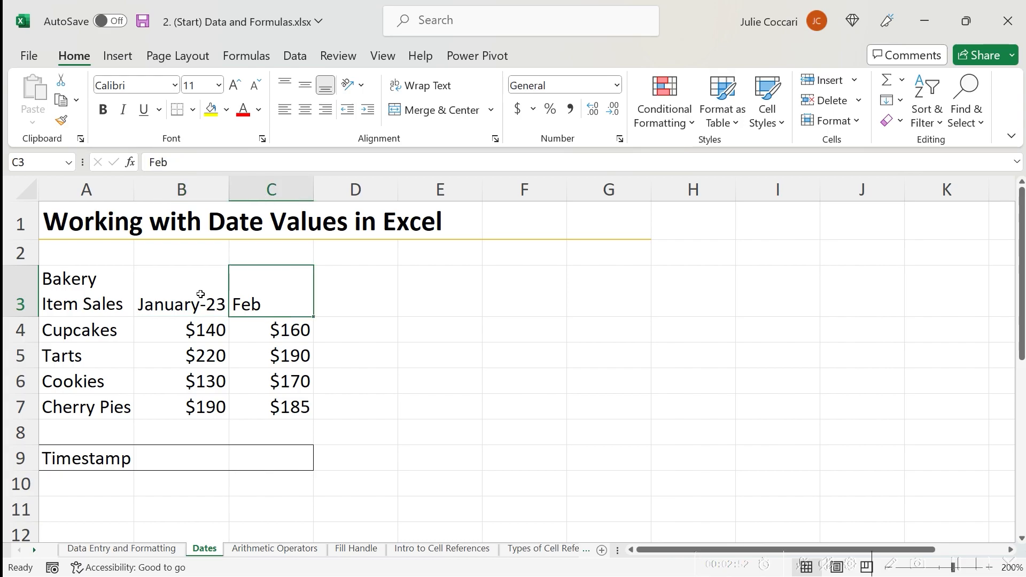
type("2/")
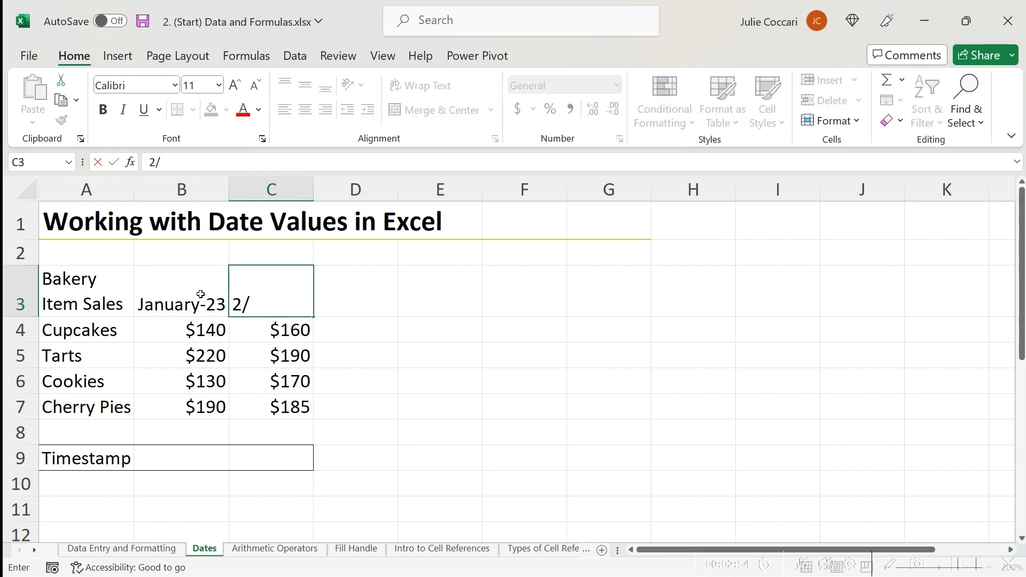
type("1/202")
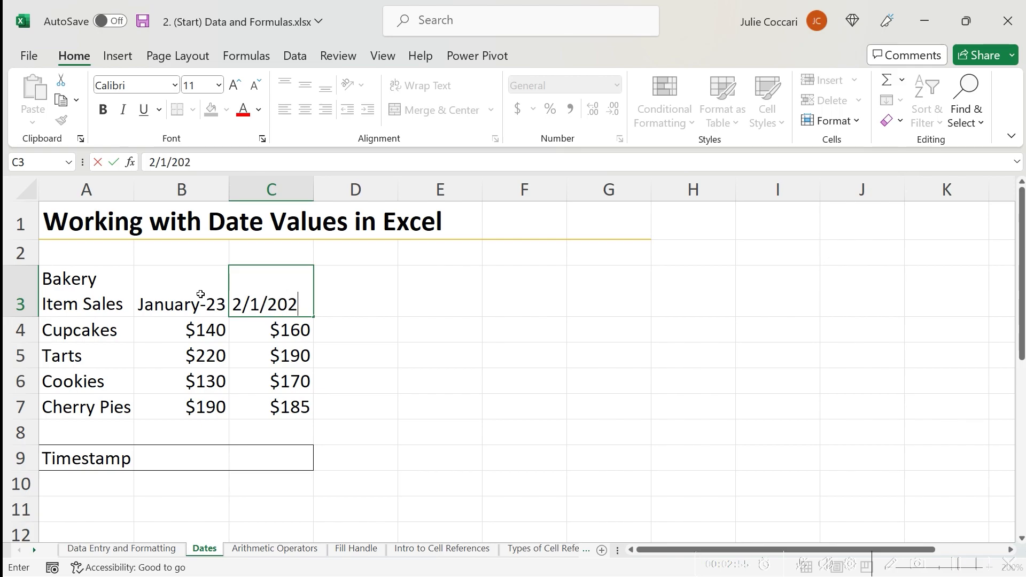
type("3")
key("ctrl+Return")
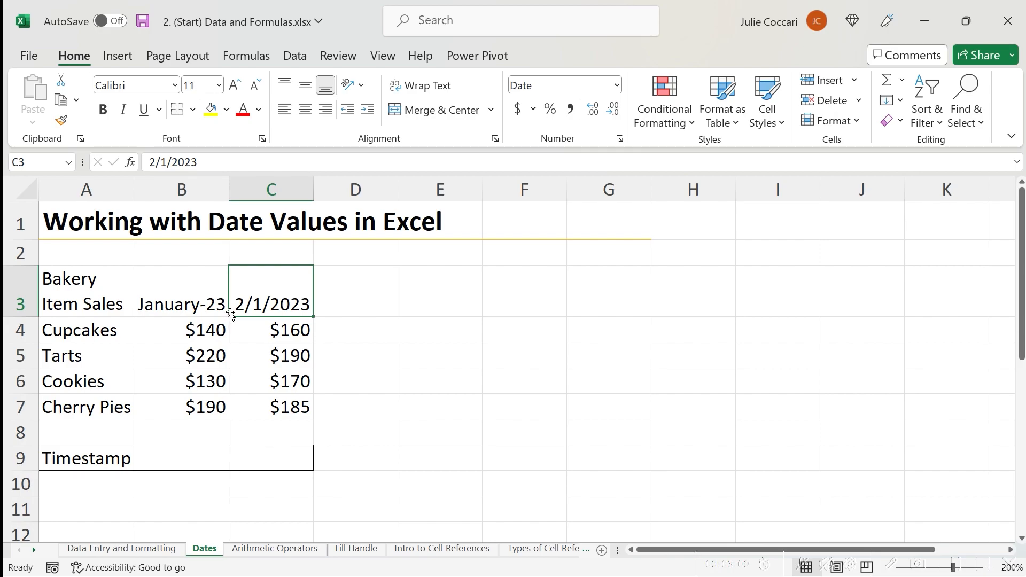
Copy B3's date formatting to C3 with Format Painter and widen column C to fit.
left_click(198, 308)
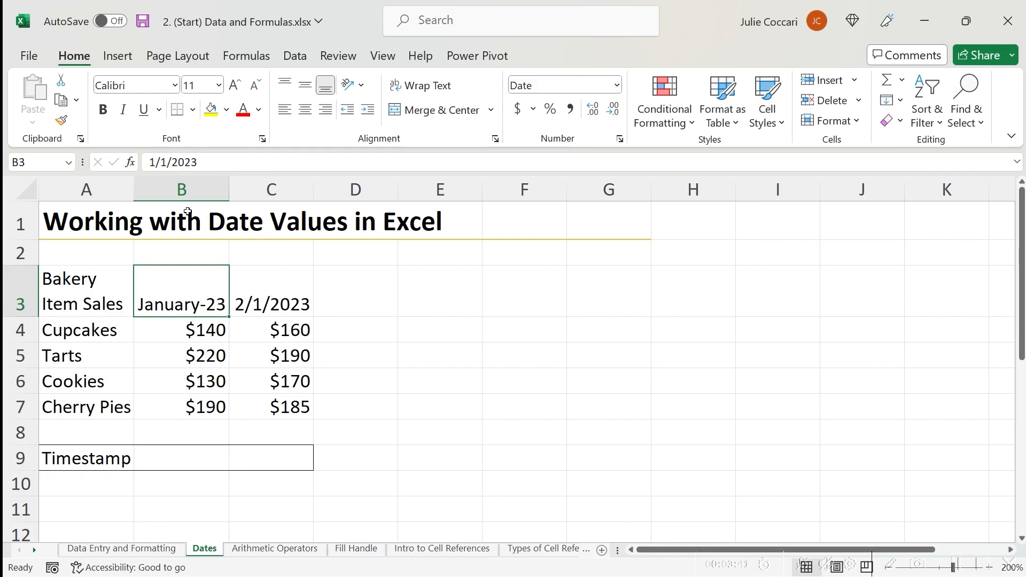
left_click(62, 120)
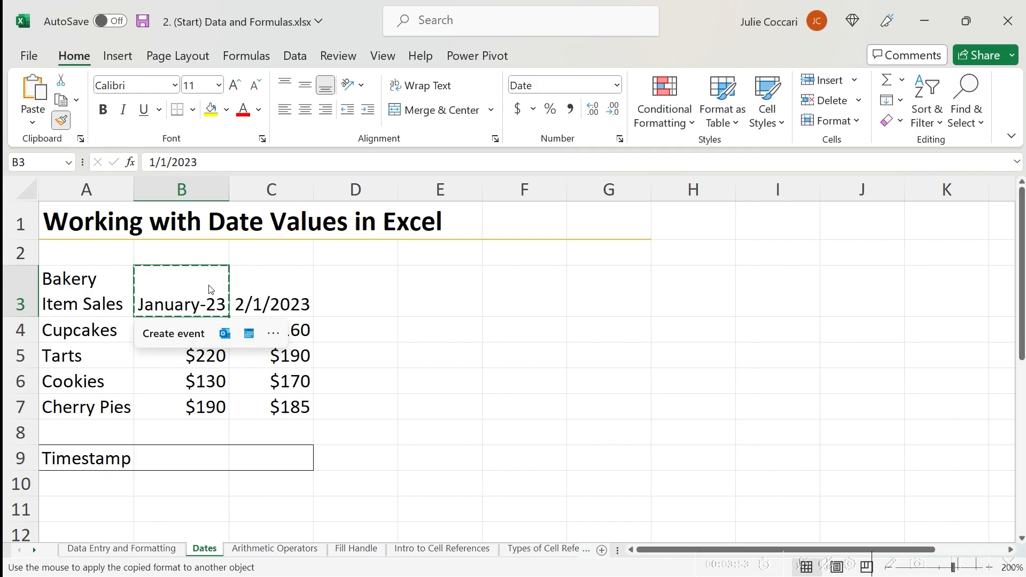
left_click(287, 284)
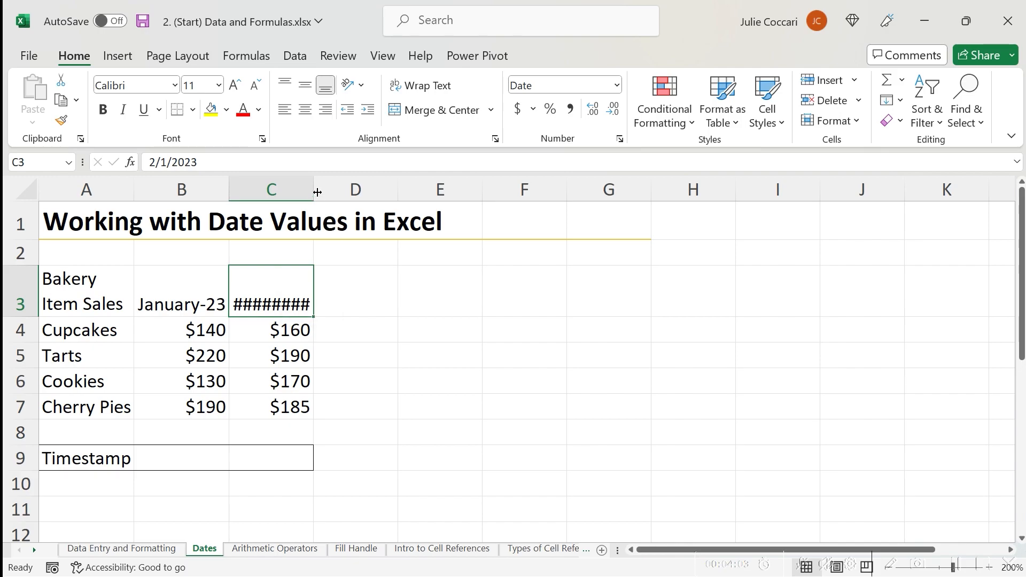
left_click_drag(316, 191, 348, 188)
Insert today's date as a static value in cell B9 next to Timestamp, moving on to C9.
left_click(196, 464)
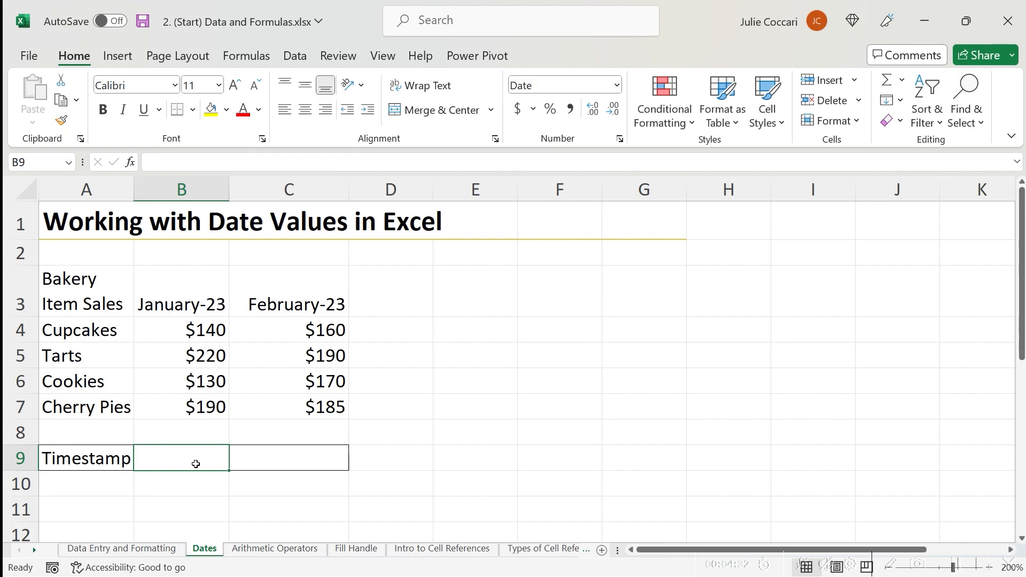
left_click(209, 483)
left_click(204, 455)
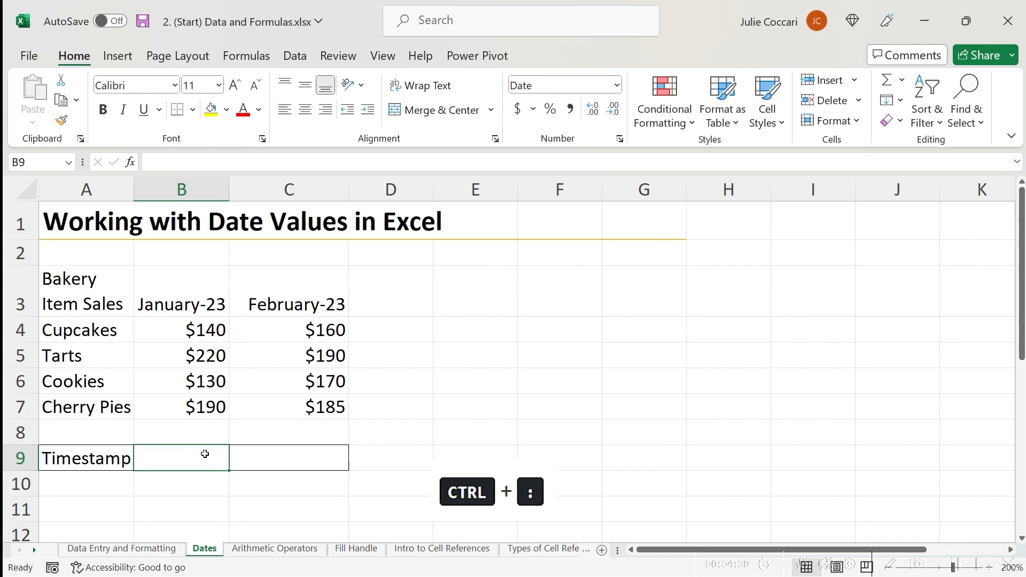
key("ctrl+semicolon")
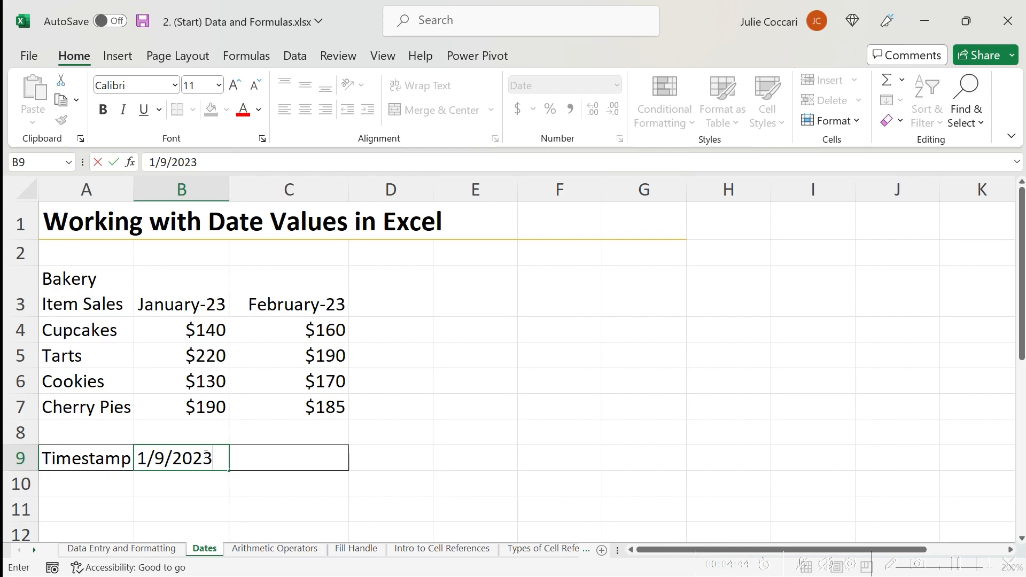
key("Tab")
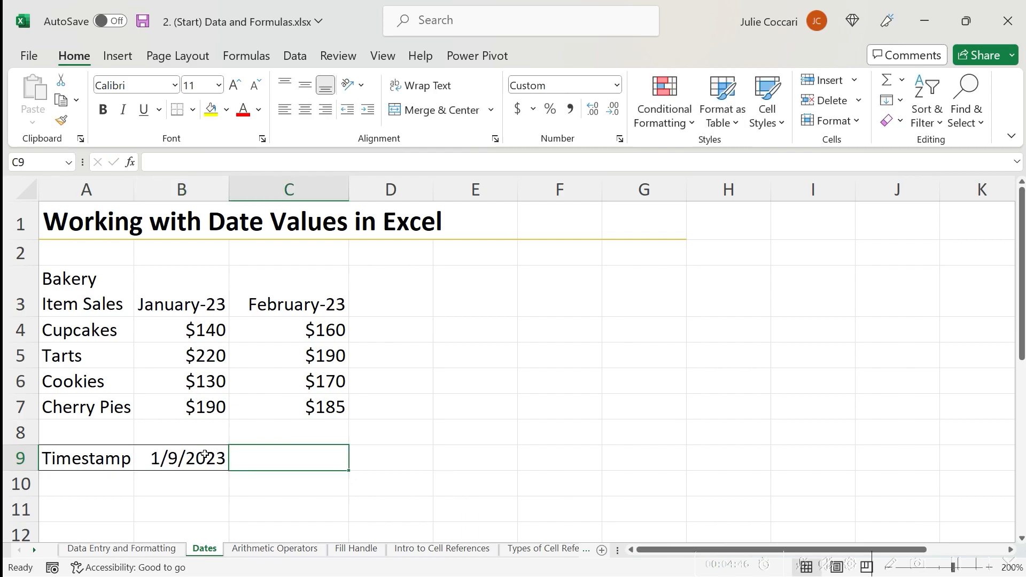
Insert the current time in C9 with the time shortcut, then clear the cell.
key("ctrl+shift+colon")
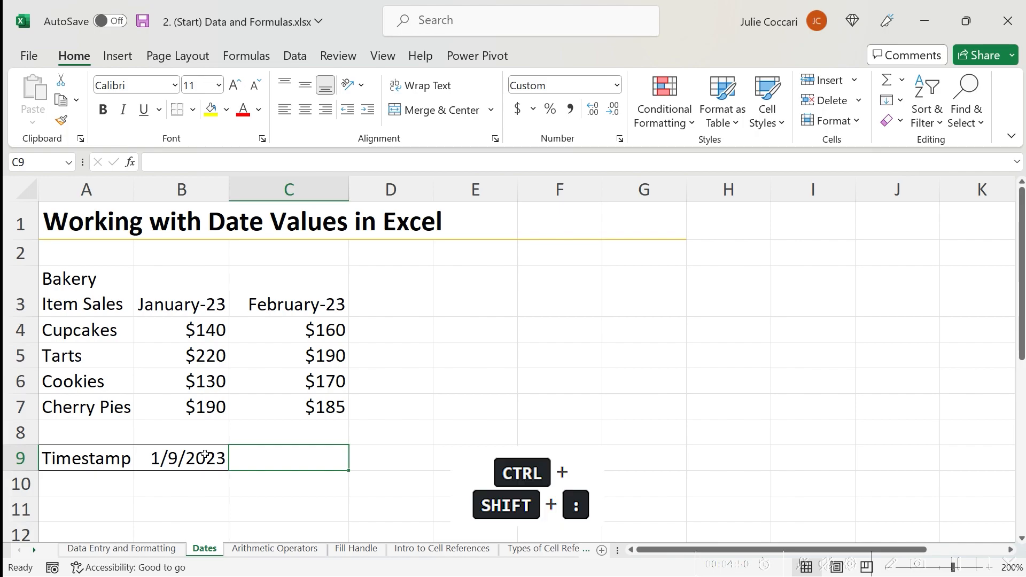
key("ctrl+shift+colon")
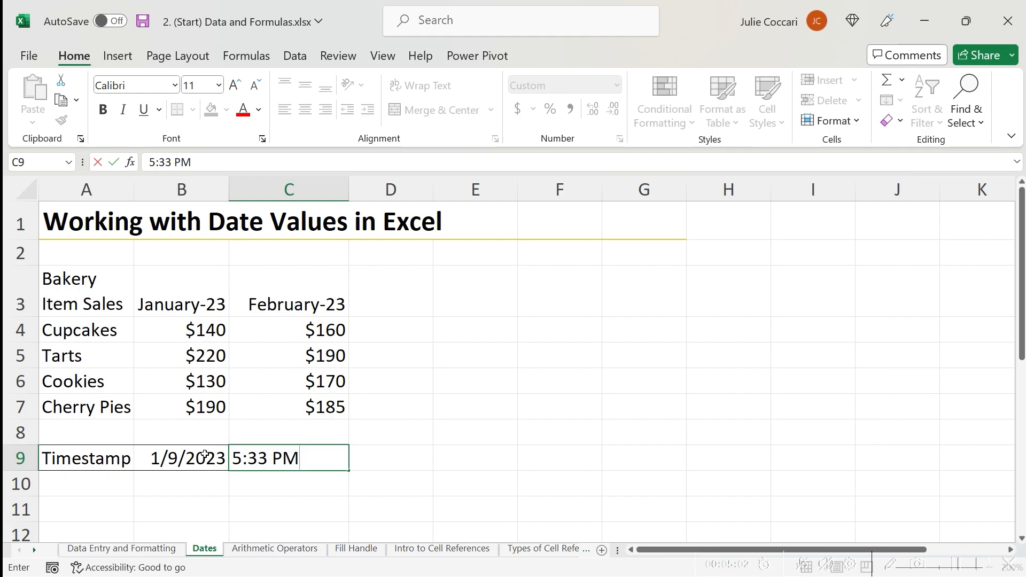
key("ctrl+Return")
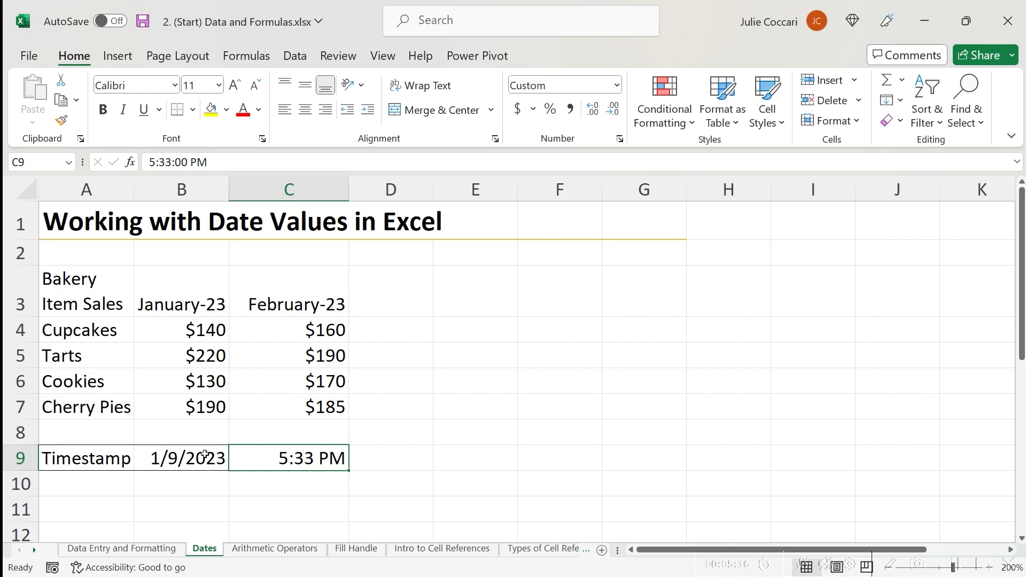
key("Delete")
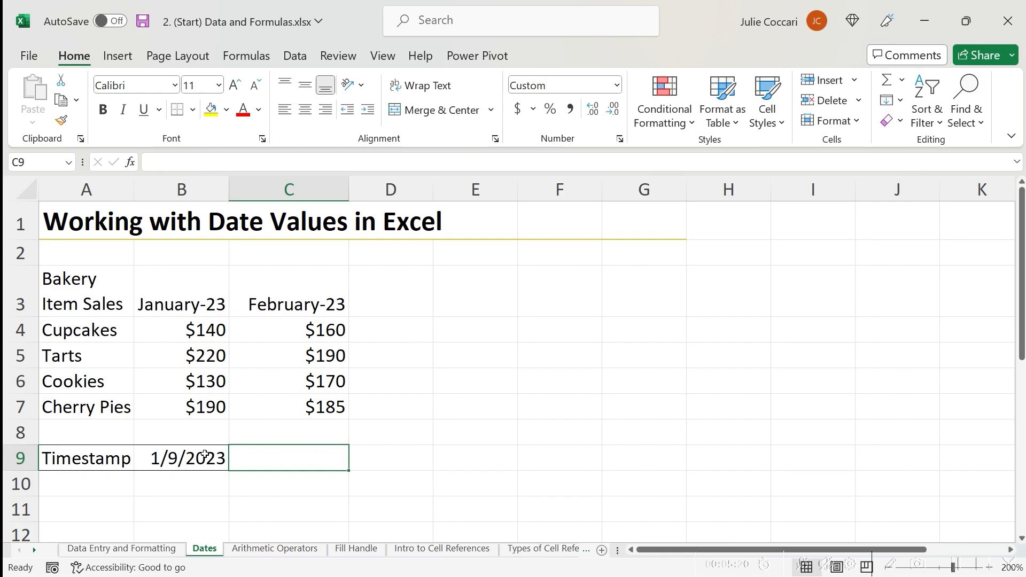
Insert today's date followed by the current time together in cell C9.
key("ctrl+semicolon")
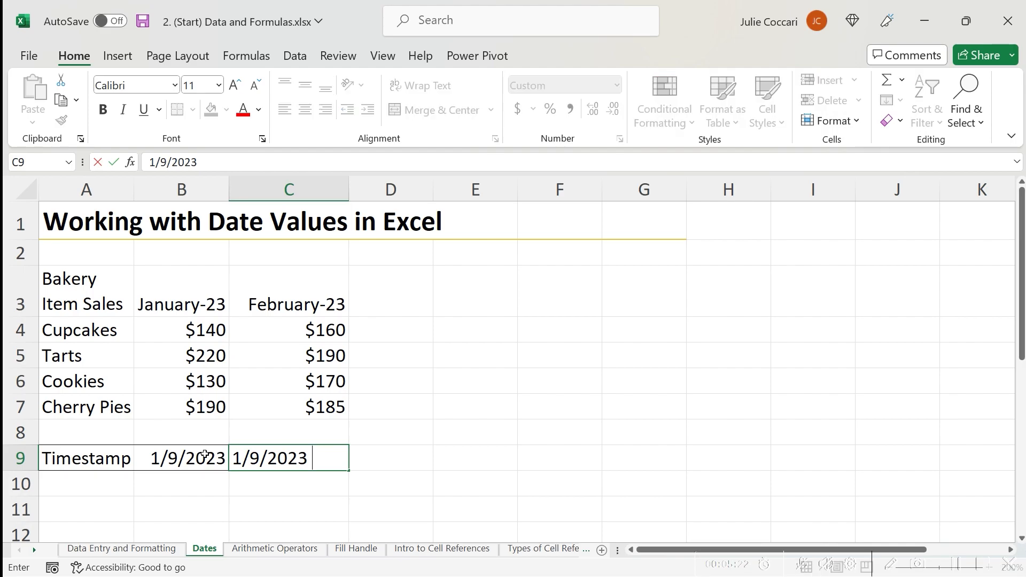
key("ctrl+shift+semicolon")
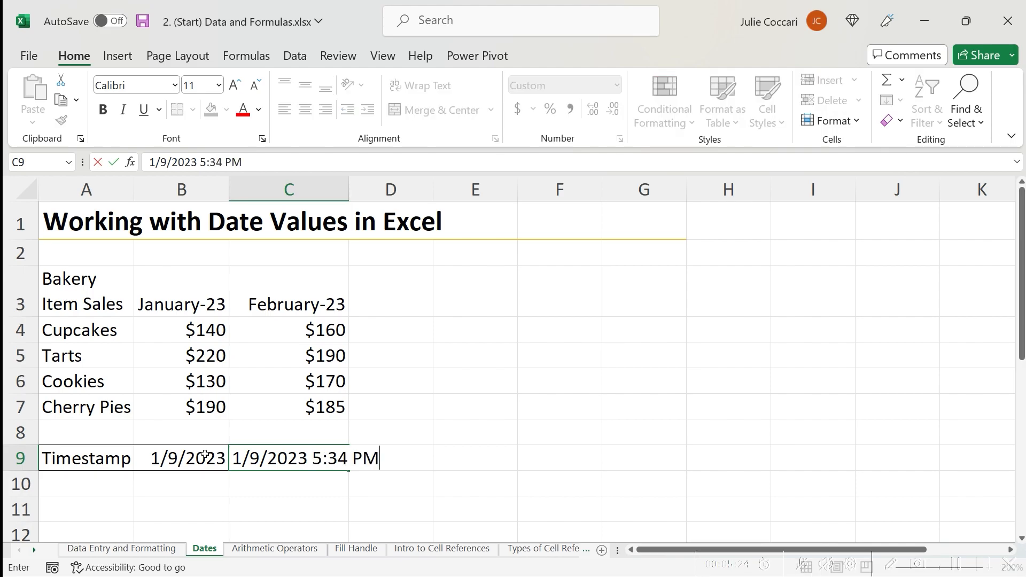